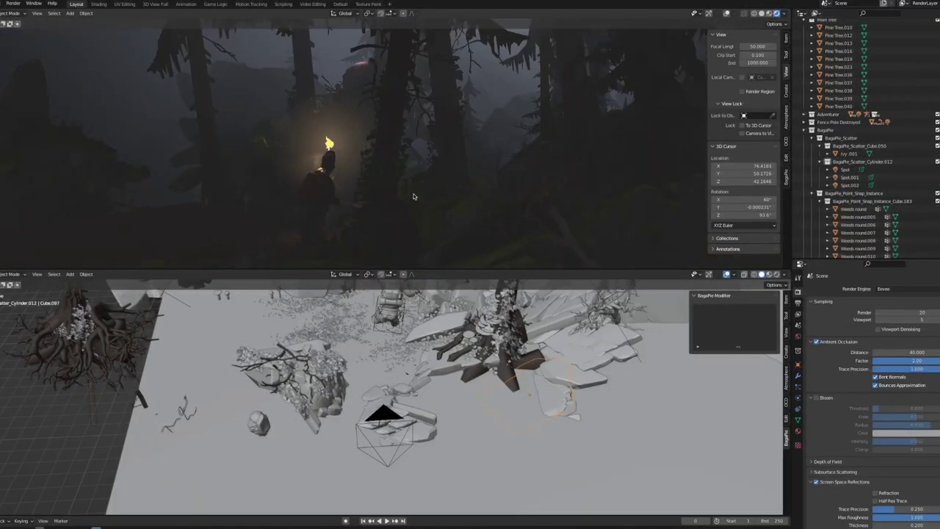
- In camera view, duplicate a pine tree beside the ivy-covered rock and place it
{"action": "key", "text": "KP_0"}
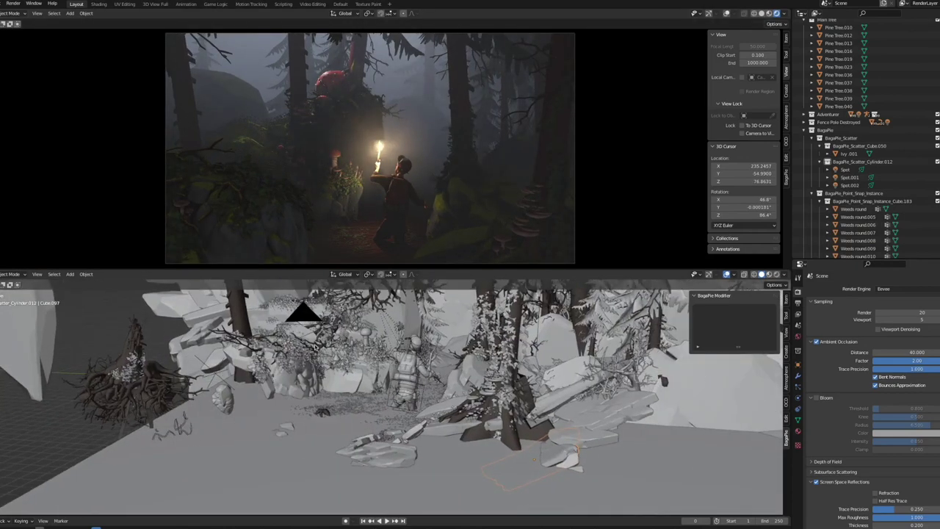
{"action": "left_click", "coordinate": [310, 359]}
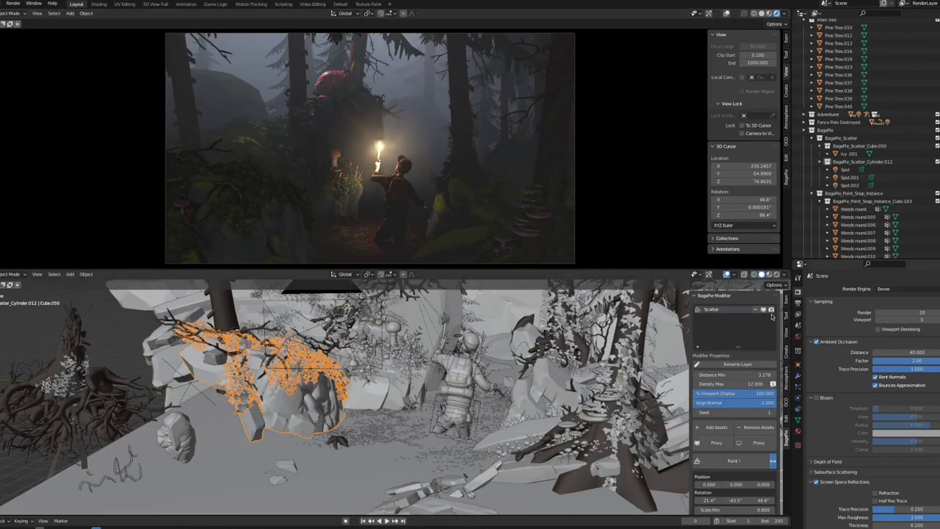
{"action": "key", "text": "Tab"}
{"action": "key", "text": "Tab"}
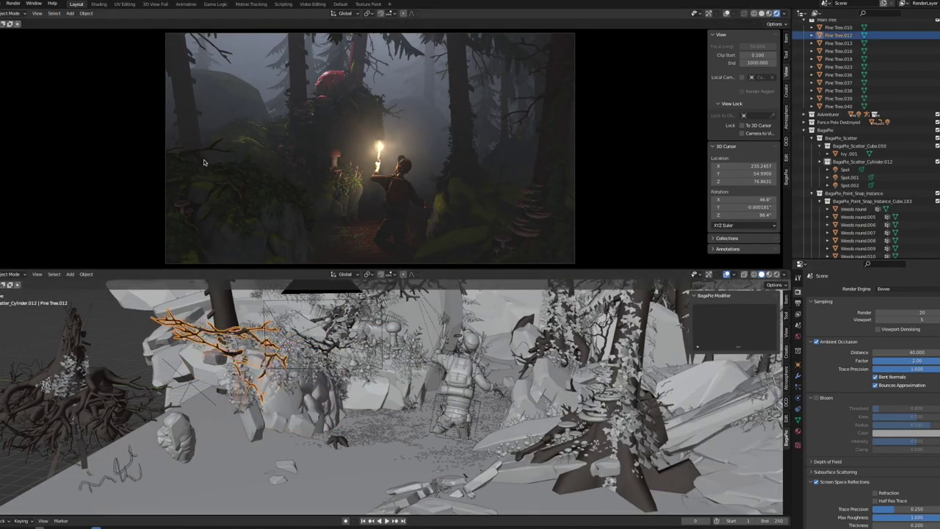
{"action": "left_click", "coordinate": [444, 371]}
{"action": "key", "text": "shift+d"}
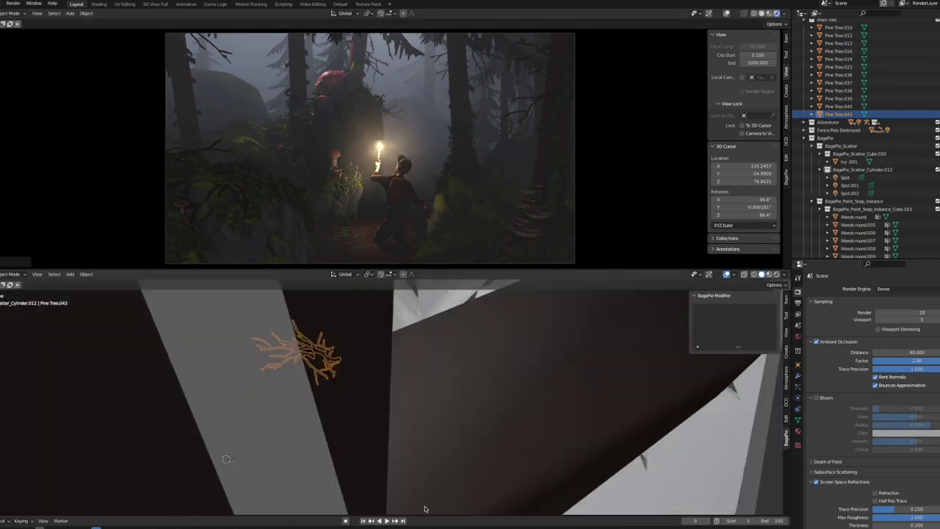
{"action": "left_click", "coordinate": [415, 394]}
- Reposition the new pine tree and rotate it 17.5° about the vertical axis
{"action": "key", "text": "g"}
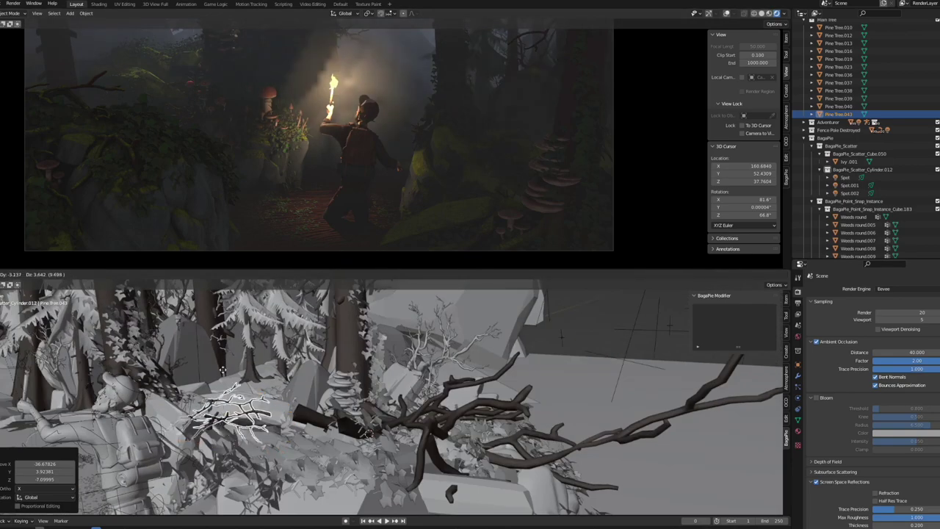
{"action": "key", "text": "Return"}
{"action": "key", "text": "r"}
{"action": "key", "text": "Return"}
{"action": "key", "text": "Return"}
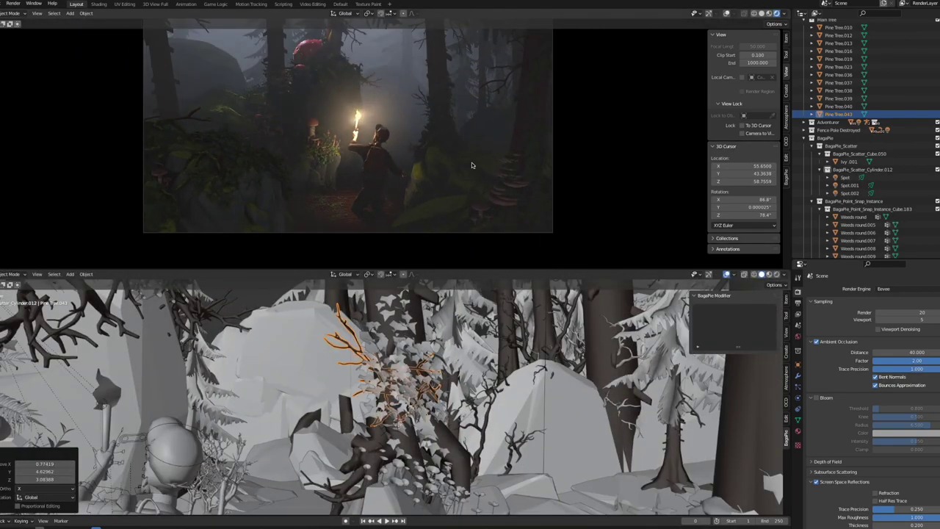
{"action": "key", "text": "g"}
{"action": "key", "text": "Escape"}
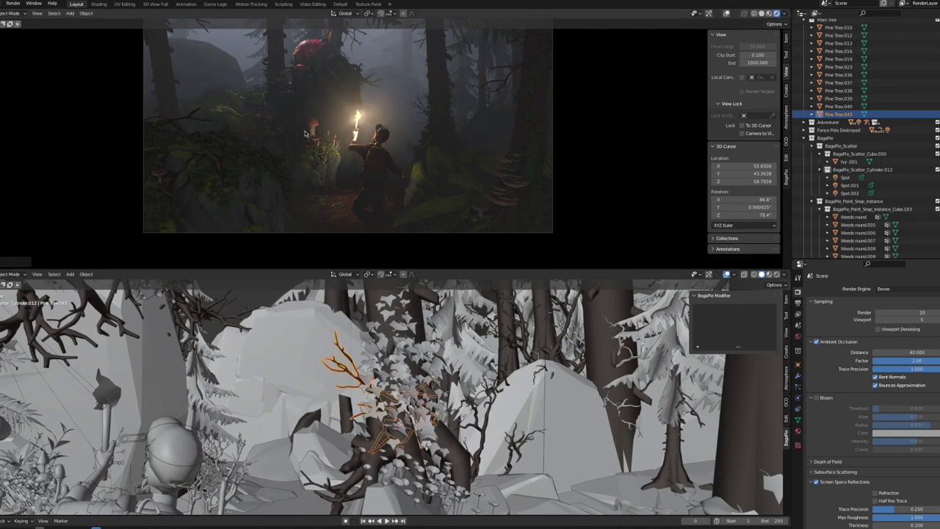
- Select the mushroom near the adventurer, then render the camera view
{"action": "left_click", "coordinate": [305, 133]}
{"action": "key", "text": "KP_Decimal"}
{"action": "key", "text": "g"}
{"action": "key", "text": "Return"}
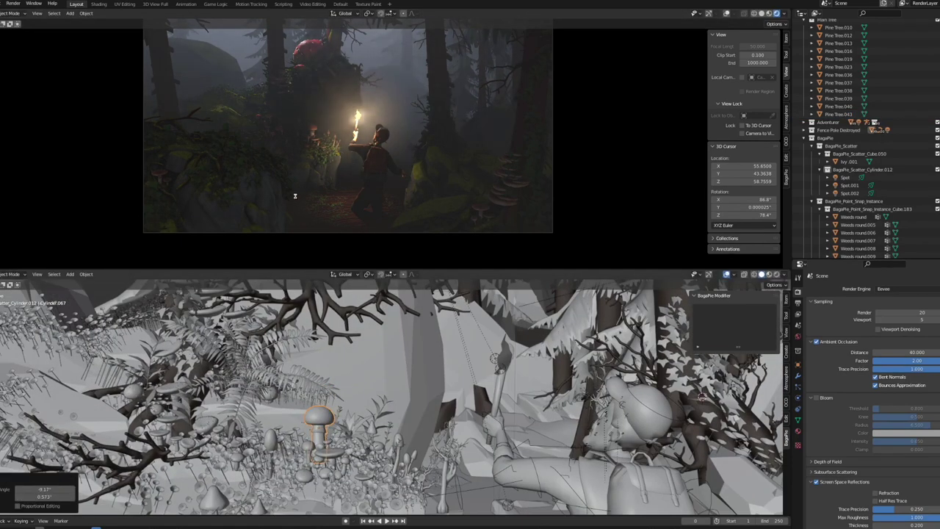
{"action": "left_click", "coordinate": [13, 3]}
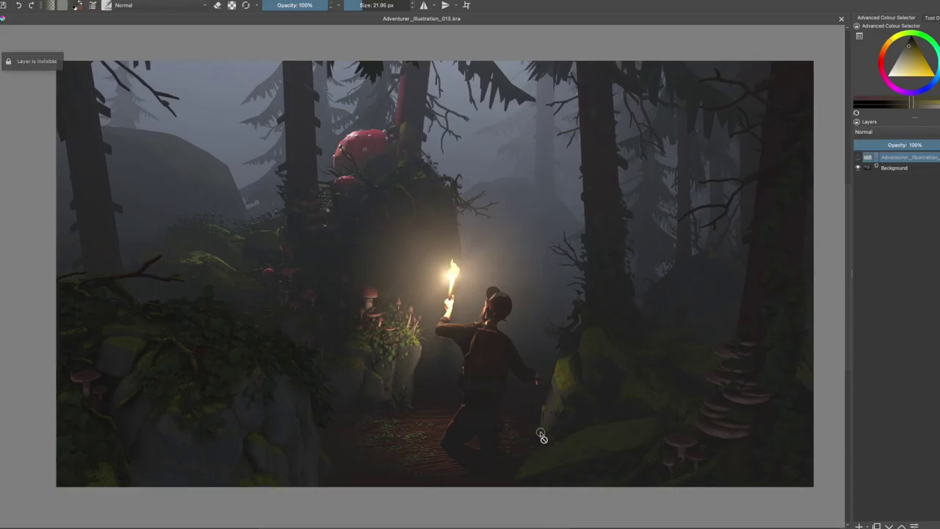
- Name the colour-map layer ID and add a new empty paint layer
{"action": "type", "text": "ID"}
{"action": "key", "text": "Return"}
{"action": "left_click", "coordinate": [857, 157]}
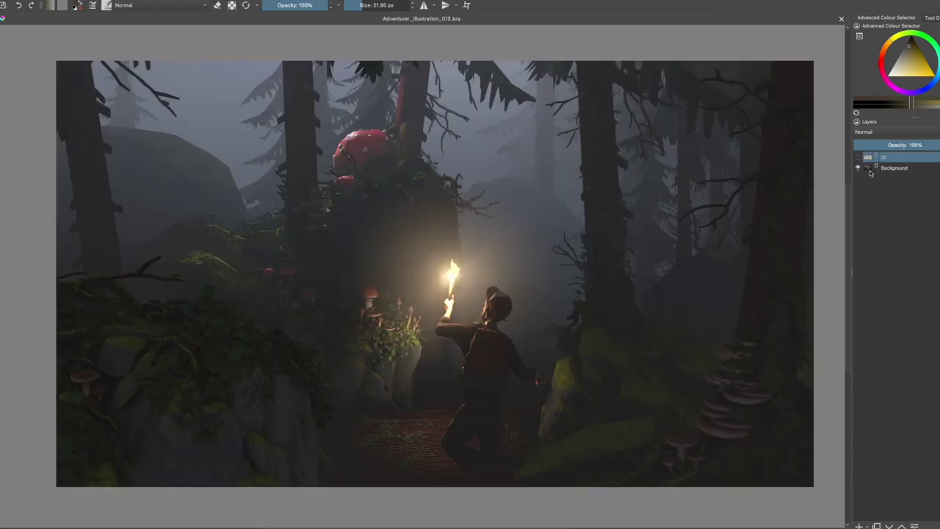
{"action": "key", "text": "Insert"}
{"action": "left_click", "coordinate": [892, 178]}
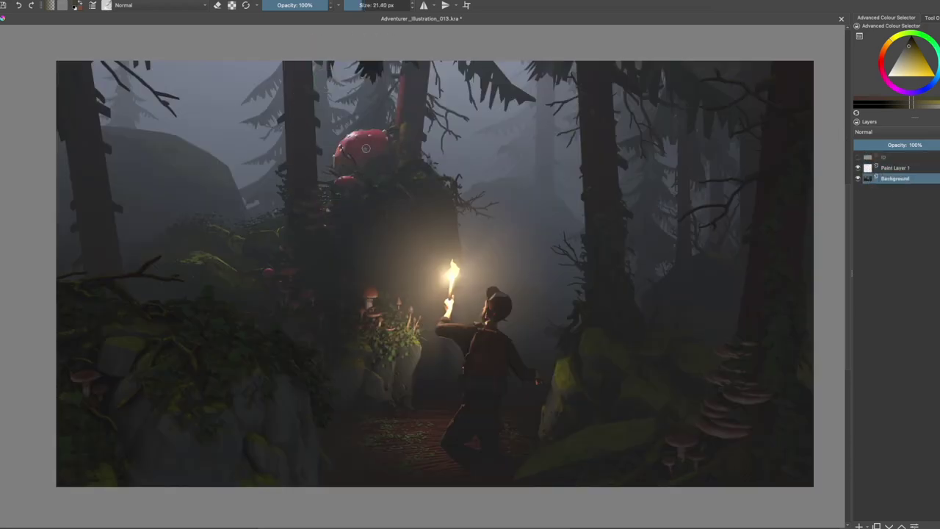
- Preview the ID map to select the red mushroom's area, then hide it
{"action": "left_click", "coordinate": [892, 157]}
{"action": "left_click", "coordinate": [857, 158]}
{"action": "left_click", "coordinate": [347, 150]}
{"action": "left_click", "coordinate": [857, 157]}
{"action": "left_click", "coordinate": [892, 177]}
{"action": "scroll", "coordinate": [371, 206], "scroll_direction": "up", "scroll_amount": 3}
- Set up contiguous colour selection on the ID layer, then return to brushing on Background
{"action": "left_click", "coordinate": [857, 157]}
{"action": "left_click", "coordinate": [892, 157]}
{"action": "left_click", "coordinate": [931, 17]}
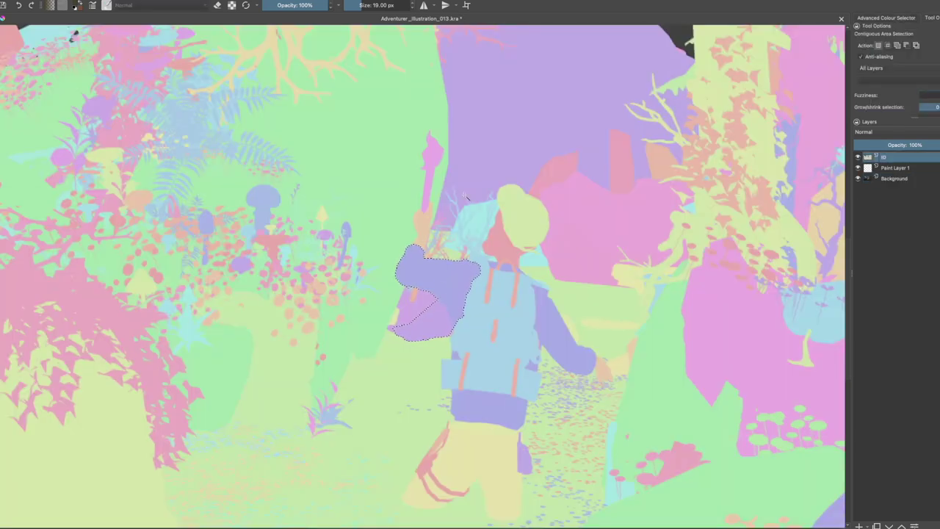
{"action": "left_click", "coordinate": [857, 157]}
{"action": "left_click", "coordinate": [892, 178]}
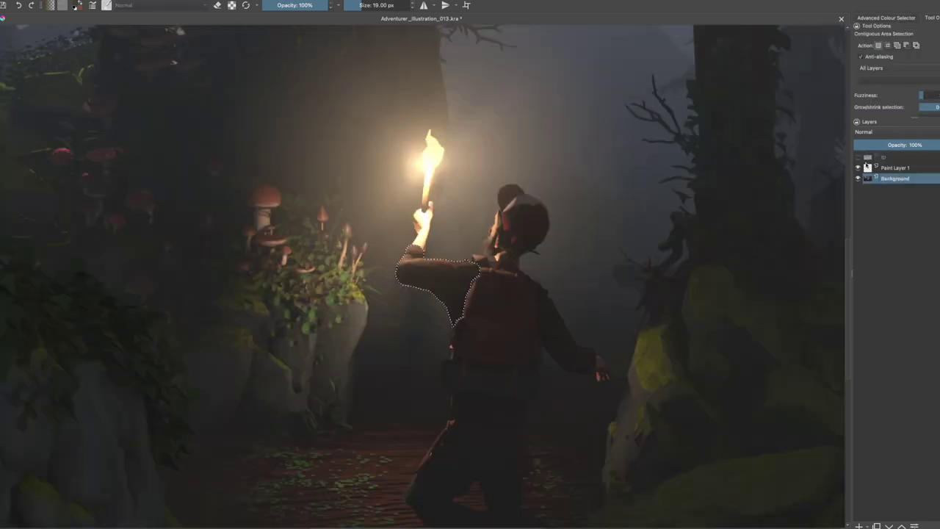
{"action": "key", "text": "b"}
{"action": "scroll", "coordinate": [415, 311], "scroll_direction": "up", "scroll_amount": 3}
- Select the adventurer's purple arm and the pink region below through the ID map
{"action": "left_click", "coordinate": [857, 157]}
{"action": "left_click", "coordinate": [892, 157]}
{"action": "left_click", "coordinate": [474, 219]}
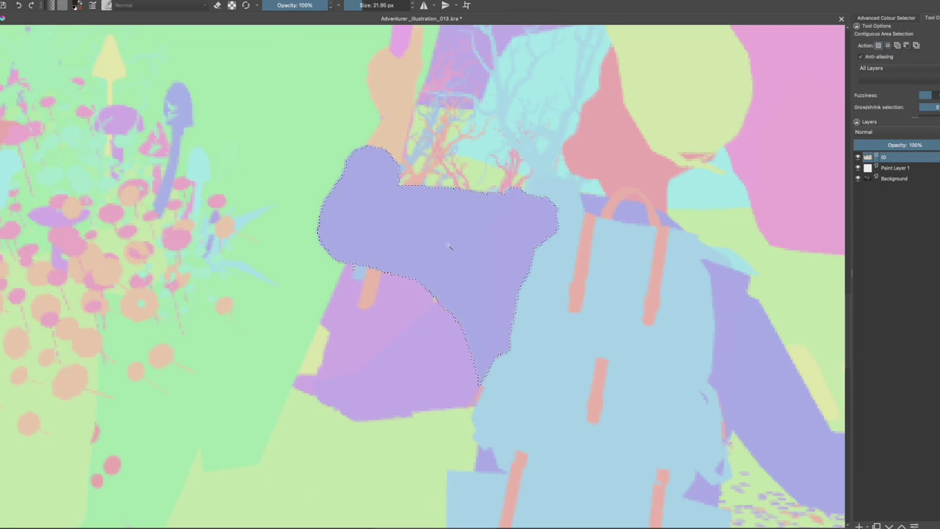
{"action": "left_click", "coordinate": [396, 345], "text": "shift"}
{"action": "key", "text": "b"}
- Hide the ID map, deselect, and sample a colour from the arm's edge on Background
{"action": "left_click", "coordinate": [857, 157]}
{"action": "left_click", "coordinate": [894, 178]}
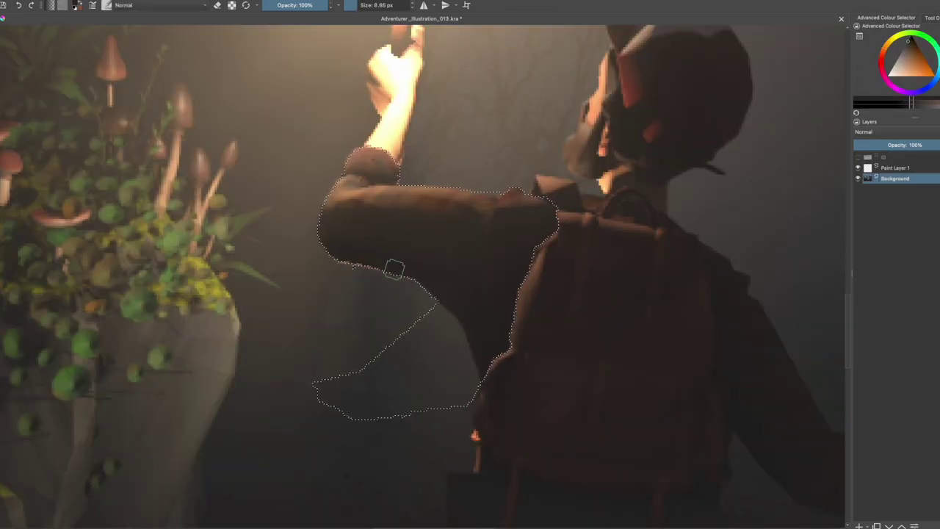
{"action": "key", "text": "ctrl+shift+a"}
{"action": "scroll", "coordinate": [279, 146], "scroll_direction": "up", "scroll_amount": 5}
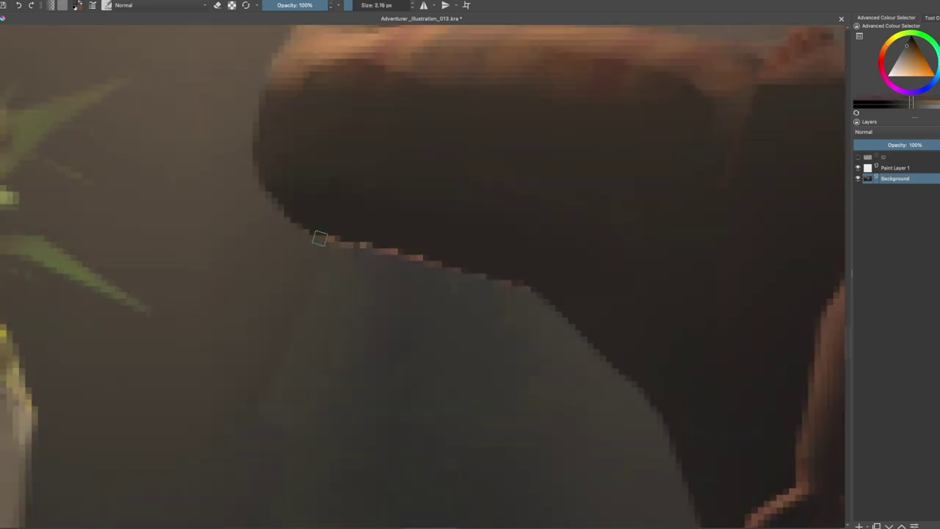
{"action": "left_click", "coordinate": [527, 282], "text": "ctrl"}
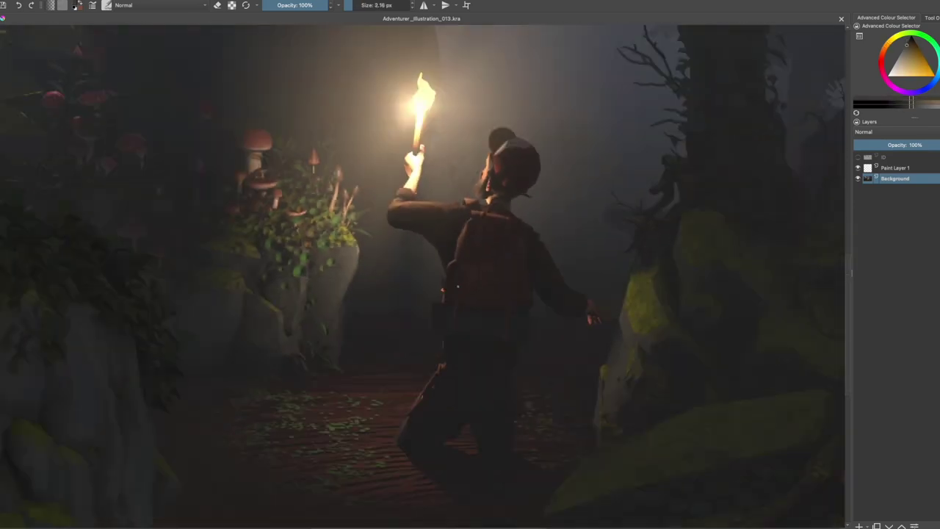
- Copy the selected small leaves from the render and paste them onto their own layer
{"action": "scroll", "coordinate": [287, 145], "scroll_direction": "up", "scroll_amount": 2}
{"action": "scroll", "coordinate": [288, 144], "scroll_direction": "up", "scroll_amount": 2}
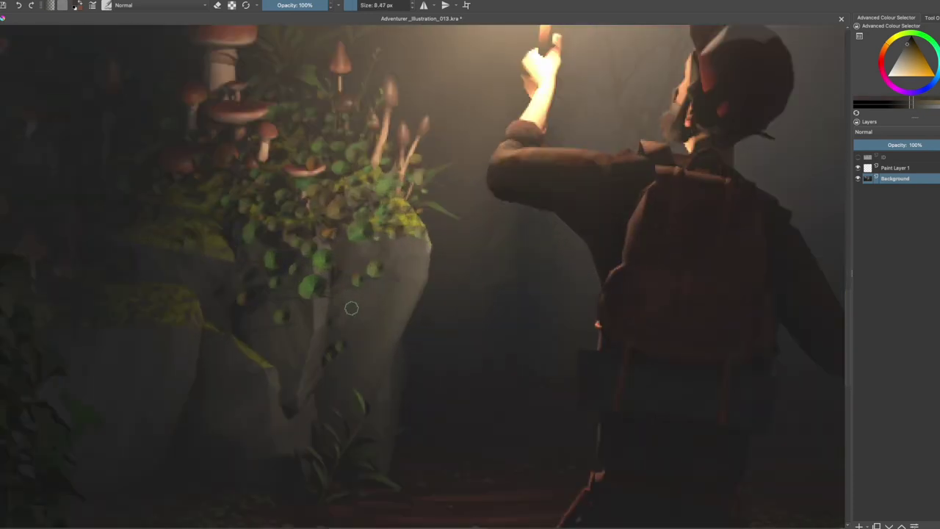
{"action": "scroll", "coordinate": [297, 309], "scroll_direction": "down", "scroll_amount": 2}
{"action": "scroll", "coordinate": [297, 309], "scroll_direction": "down", "scroll_amount": 3}
{"action": "scroll", "coordinate": [585, 221], "scroll_direction": "up", "scroll_amount": 1}
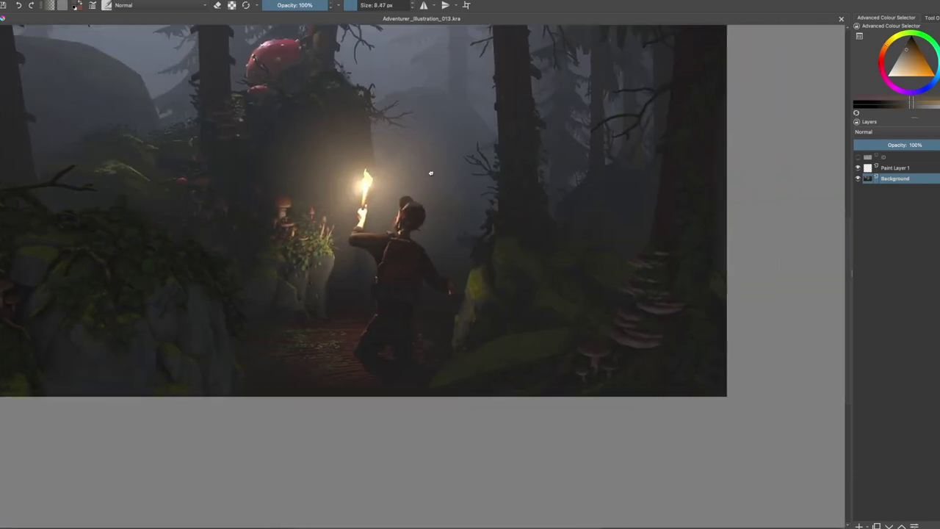
{"action": "scroll", "coordinate": [585, 221], "scroll_direction": "up", "scroll_amount": 2}
{"action": "scroll", "coordinate": [550, 275], "scroll_direction": "up", "scroll_amount": 2}
{"action": "scroll", "coordinate": [566, 273], "scroll_direction": "up", "scroll_amount": 1}
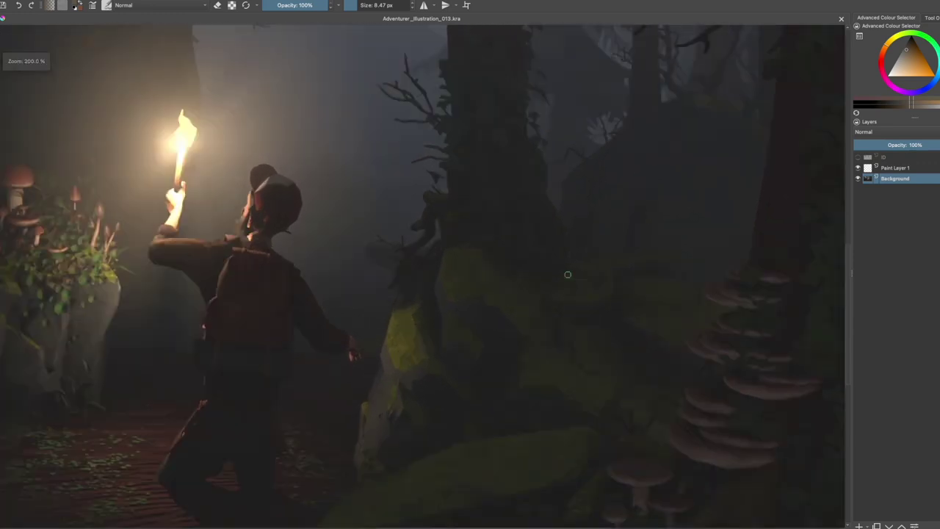
{"action": "scroll", "coordinate": [506, 183], "scroll_direction": "up", "scroll_amount": 2}
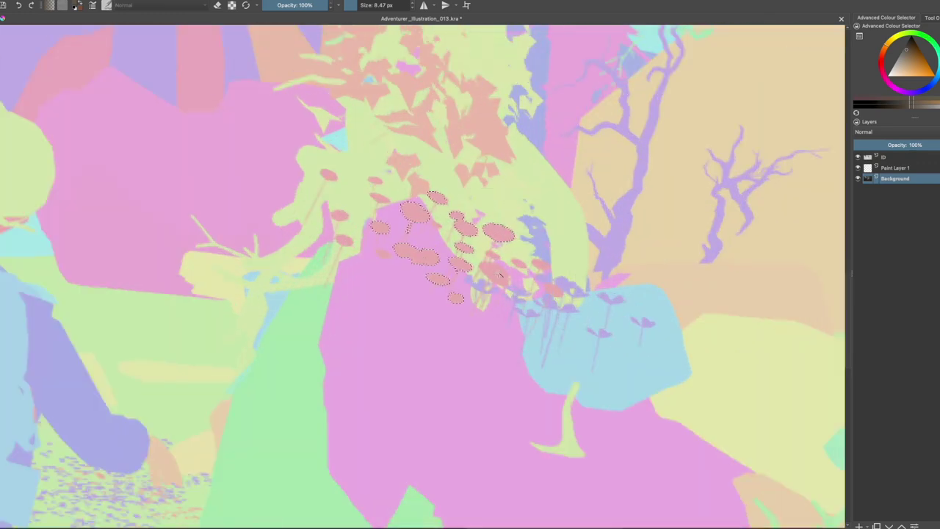
{"action": "scroll", "coordinate": [485, 290], "scroll_direction": "down", "scroll_amount": 4}
{"action": "key", "text": "ctrl+c"}
{"action": "key", "text": "ctrl+v"}
{"action": "scroll", "coordinate": [469, 303], "scroll_direction": "up", "scroll_amount": 2}
- Boost the pasted leaves' saturation with HSV adjustment and name the layer Plant
{"action": "key", "text": "ctrl+u"}
{"action": "left_click_drag", "start_coordinate": [771, 285], "coordinate": [777, 285]}
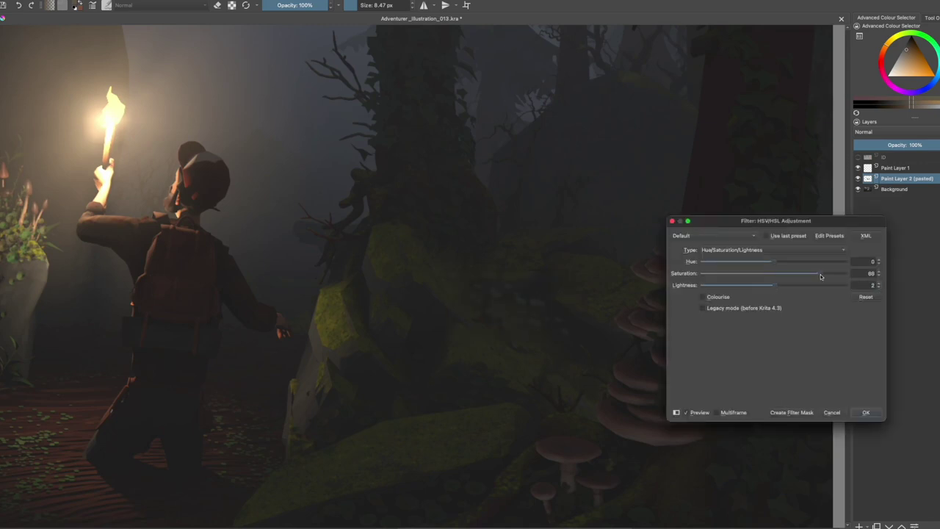
{"action": "key", "text": "Return"}
{"action": "double_click", "coordinate": [907, 178]}
{"action": "type", "text": "Plant"}
{"action": "key", "text": "Return"}
- Scatter transformed copies of the Plant leaves over the mossy rock and group them as Group 2
{"action": "key", "text": "ctrl+t"}
{"action": "key", "text": "ctrl+j"}
{"action": "key", "text": "ctrl+j"}
{"action": "left_click_drag", "start_coordinate": [665, 357], "coordinate": [590, 285]}
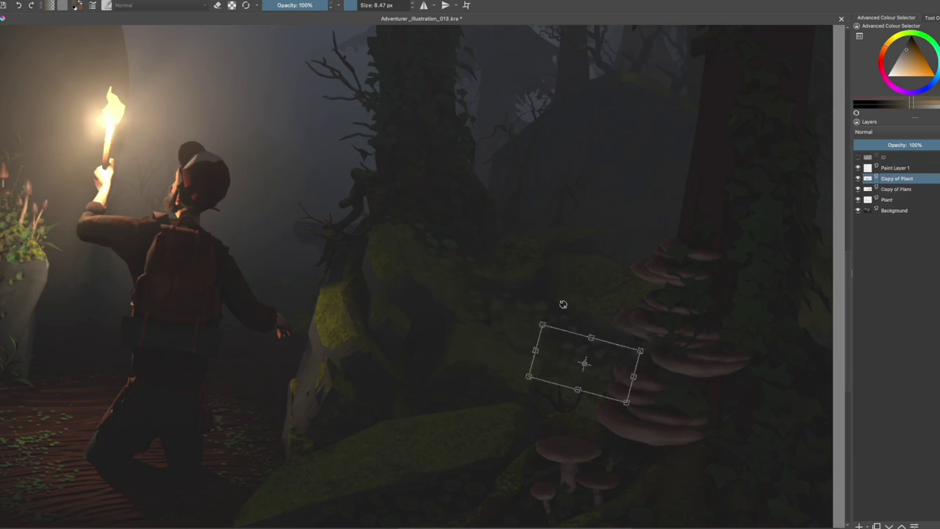
{"action": "key", "text": "Return"}
{"action": "key", "text": "ctrl+j"}
{"action": "key", "text": "ctrl+j"}
{"action": "key", "text": "t"}
{"action": "left_click_drag", "start_coordinate": [386, 384], "coordinate": [470, 371]}
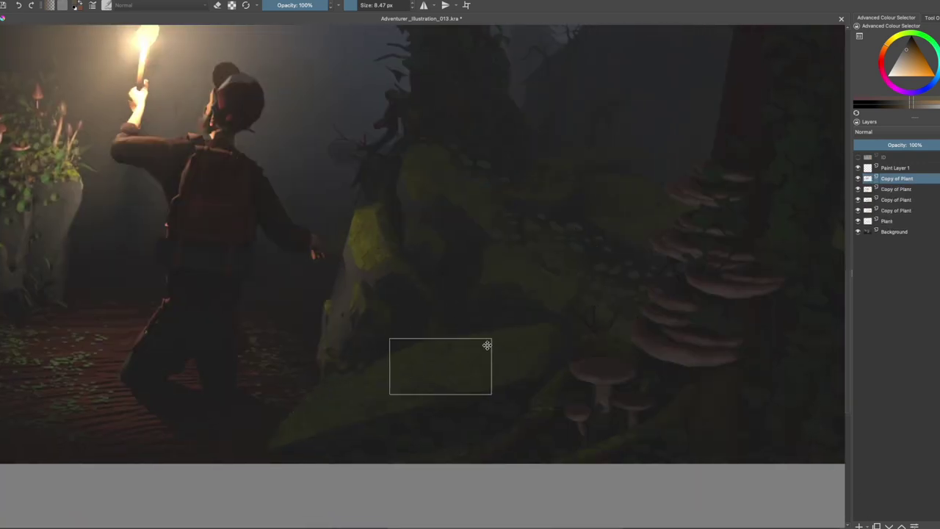
{"action": "key", "text": "ctrl+g"}
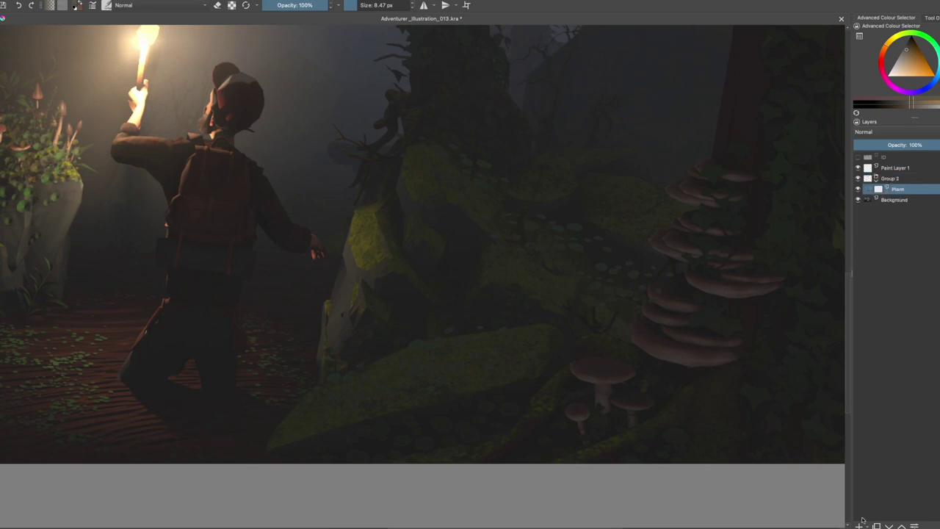
- Pick a yellow colour, enlarge the brush, and sample a darker tone from the image
{"action": "left_click", "coordinate": [369, 241], "text": "ctrl"}
{"action": "key", "text": "bracketright"}
{"action": "key", "text": "bracketright"}
{"action": "key", "text": "bracketright"}
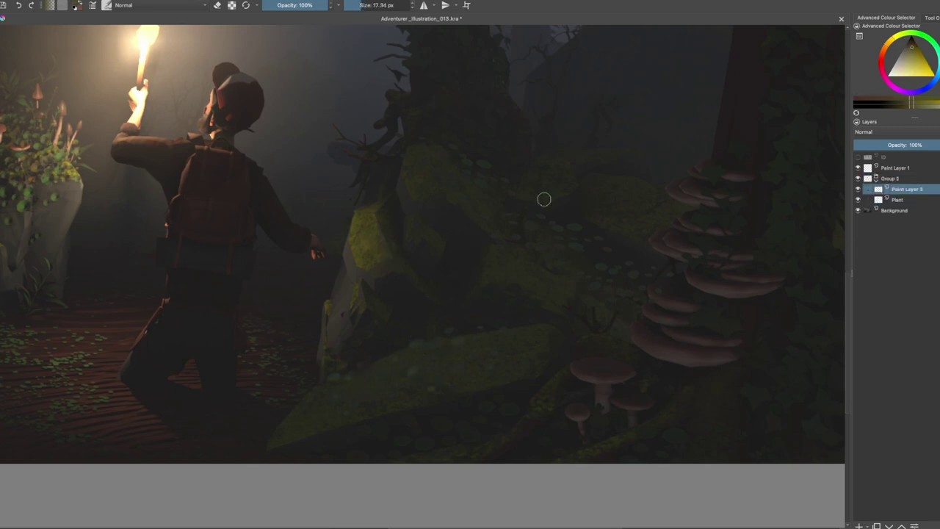
{"action": "left_click", "coordinate": [615, 260], "text": "ctrl"}
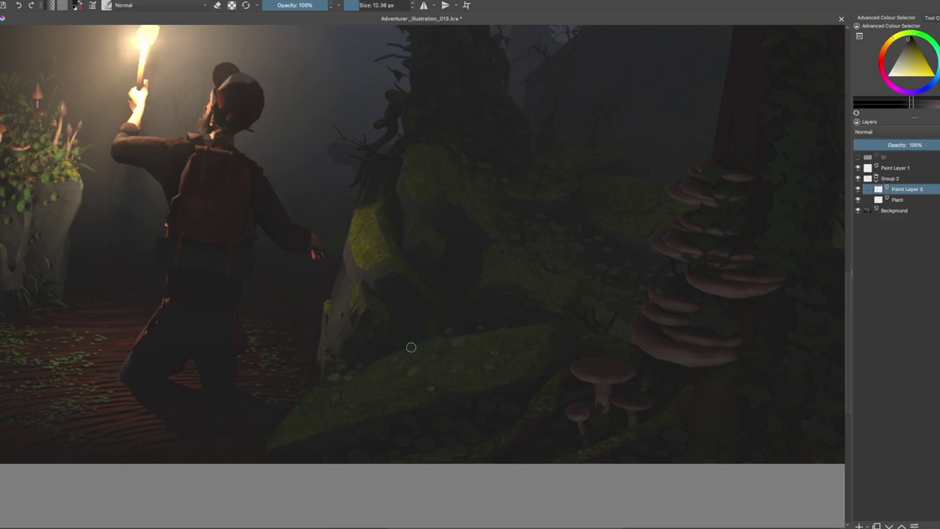
- Duplicate the Plant layer, filter the copy, and lower its opacity to 33%
{"action": "key", "text": "Page_Down"}
{"action": "key", "text": "ctrl+j"}
{"action": "key", "text": "ctrl+alt+f"}
{"action": "key", "text": "Return"}
{"action": "key", "text": "ctrl+t"}
{"action": "left_click_drag", "start_coordinate": [914, 145], "coordinate": [886, 157]}
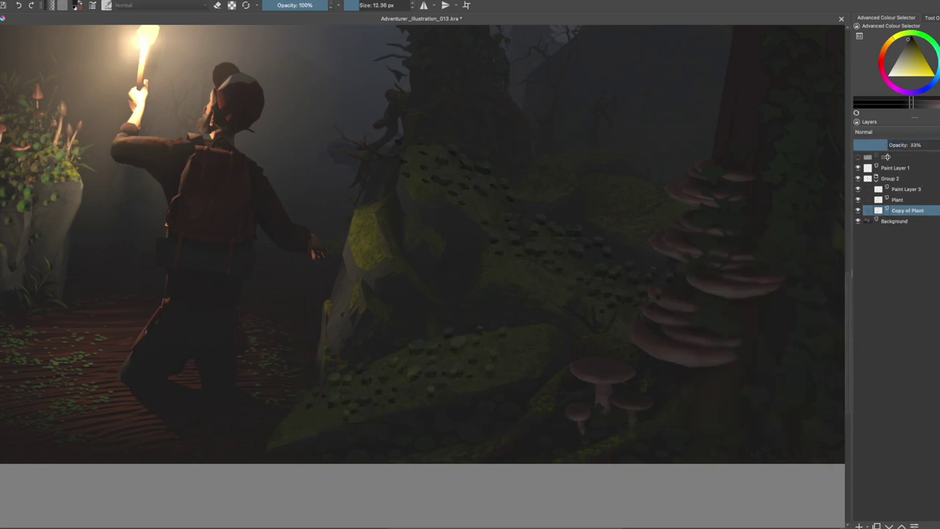
- Choose a larger brush preset, name the new paint layer Fix, and pick a reddish colour
{"action": "right_click", "coordinate": [382, 247]}
{"action": "left_click", "coordinate": [384, 281]}
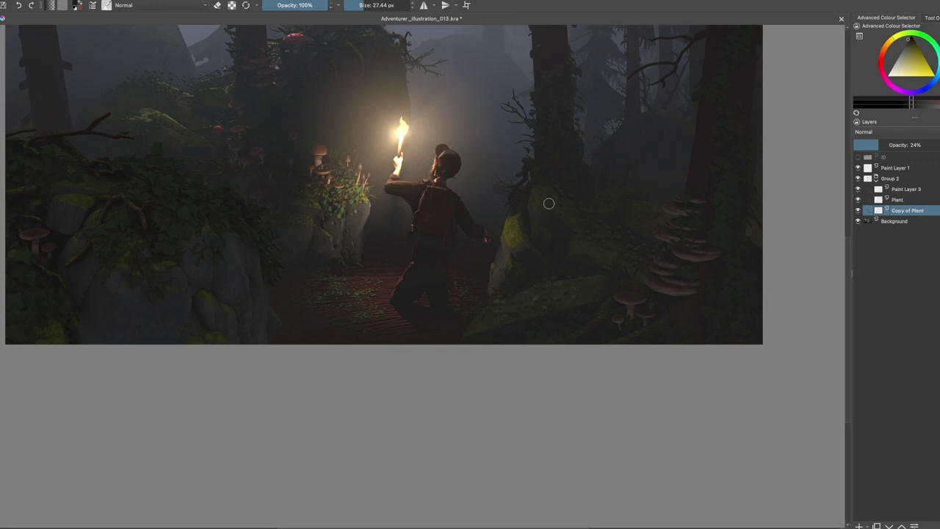
{"action": "double_click", "coordinate": [907, 221]}
{"action": "type", "text": "Fix"}
{"action": "key", "text": "slash"}
{"action": "left_click", "coordinate": [559, 305], "text": "ctrl"}
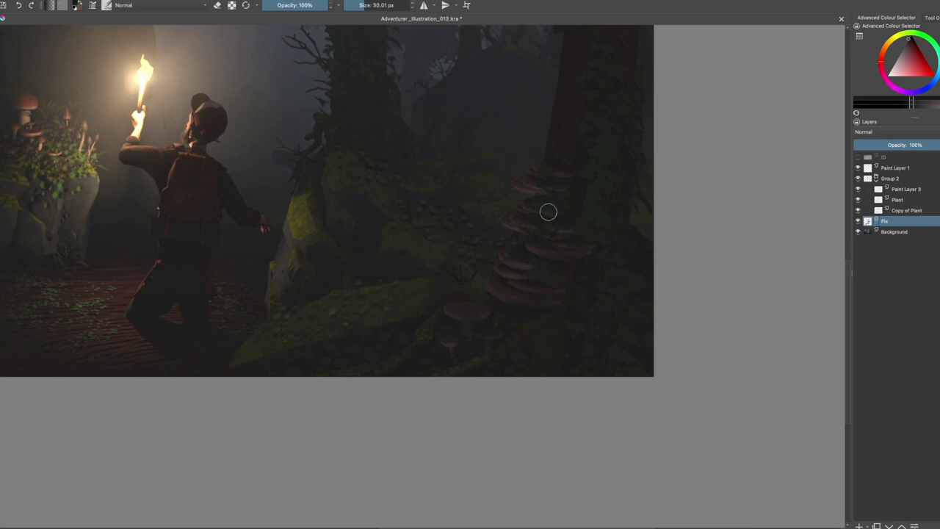
- Repaint the left foreground rocks in green with eraser touch-ups, then select the Shad layer
{"action": "scroll", "coordinate": [336, 262], "scroll_direction": "up", "scroll_amount": 5}
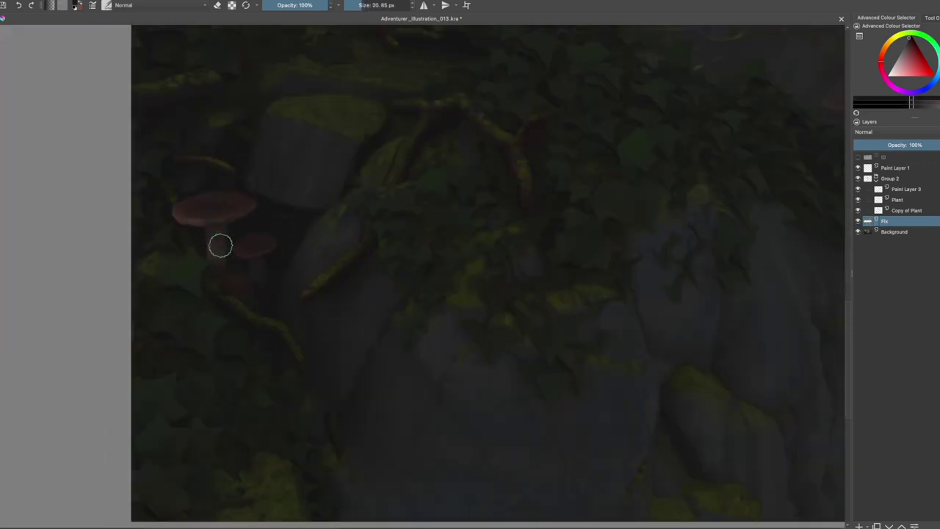
{"action": "scroll", "coordinate": [310, 181], "scroll_direction": "down", "scroll_amount": 5}
{"action": "scroll", "coordinate": [284, 174], "scroll_direction": "up", "scroll_amount": 1}
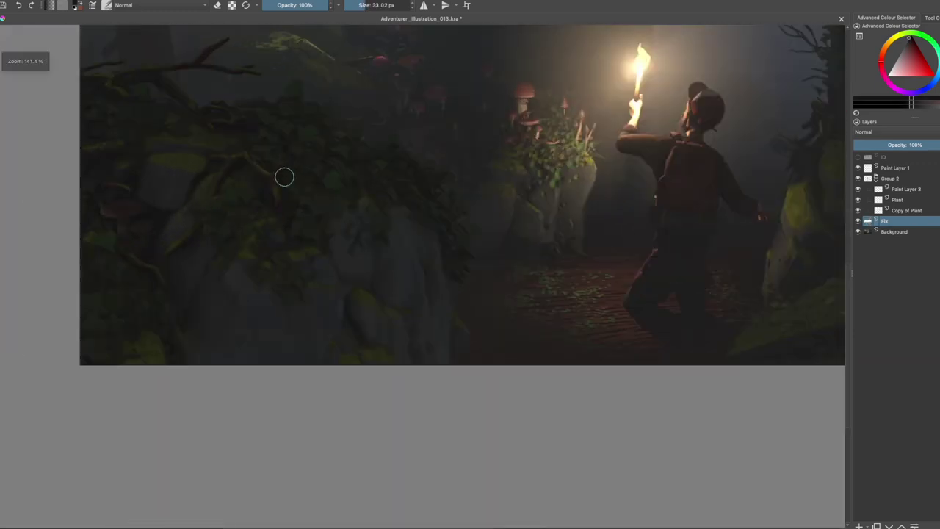
{"action": "left_click", "coordinate": [203, 348], "text": "ctrl"}
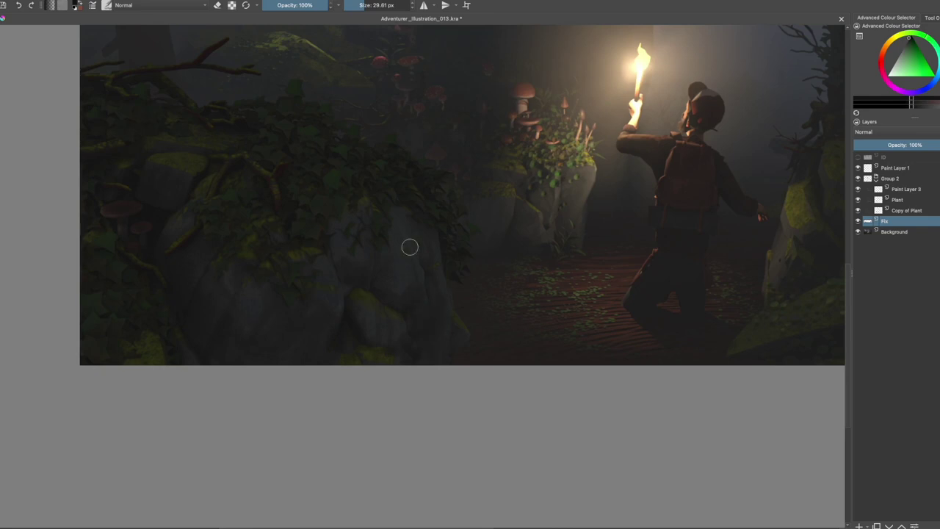
{"action": "scroll", "coordinate": [227, 166], "scroll_direction": "down", "scroll_amount": 2}
{"action": "scroll", "coordinate": [291, 227], "scroll_direction": "up", "scroll_amount": 3}
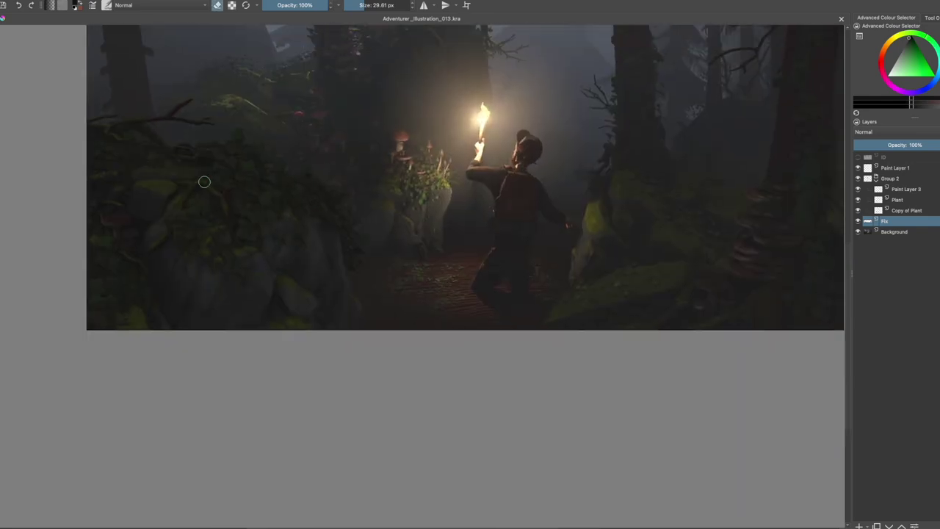
{"action": "scroll", "coordinate": [430, 239], "scroll_direction": "up", "scroll_amount": 3}
{"action": "key", "text": "e"}
{"action": "left_click", "coordinate": [859, 211]}
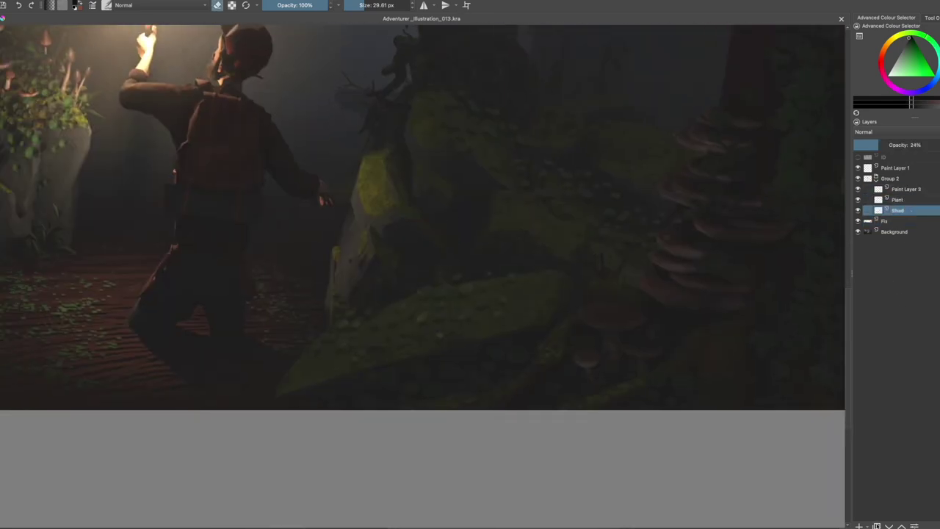
- Show the ID map and select the right tree's leaf and fungus shapes by colour
{"action": "left_click", "coordinate": [897, 199]}
{"action": "scroll", "coordinate": [493, 231], "scroll_direction": "down", "scroll_amount": 2}
{"action": "scroll", "coordinate": [503, 299], "scroll_direction": "down", "scroll_amount": 2}
{"action": "scroll", "coordinate": [531, 291], "scroll_direction": "up", "scroll_amount": 3}
{"action": "left_click", "coordinate": [857, 157]}
{"action": "left_click", "coordinate": [884, 157]}
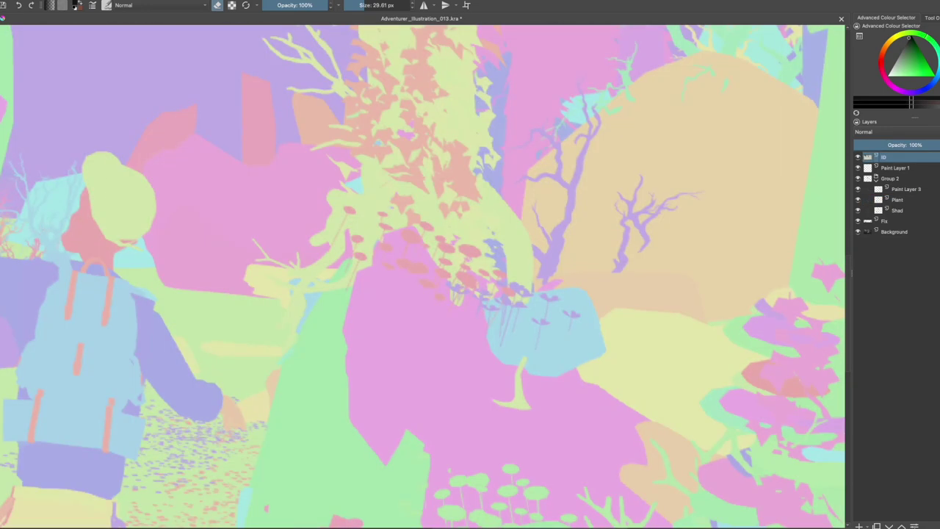
{"action": "left_click", "coordinate": [426, 161], "text": "shift"}
{"action": "left_click", "coordinate": [367, 96], "text": "shift"}
- Hide the ID map and paint yellow inside the selection on the Fix layer
{"action": "left_click", "coordinate": [857, 157]}
{"action": "left_click", "coordinate": [889, 221]}
{"action": "key", "text": "b"}
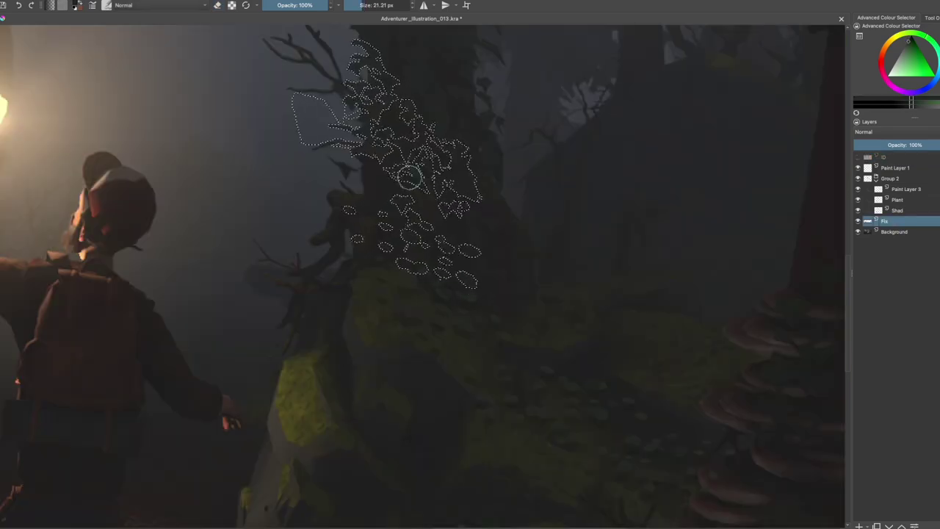
{"action": "left_click", "coordinate": [411, 331], "text": "ctrl"}
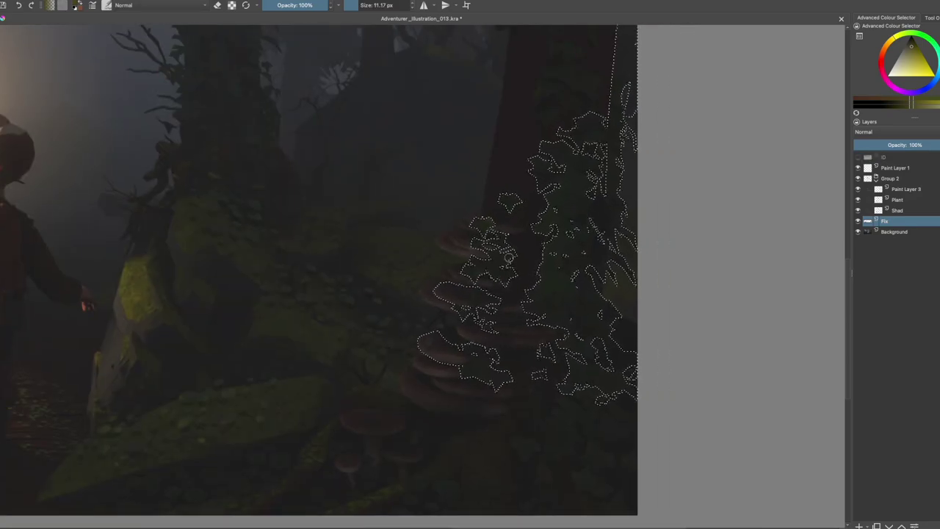
{"action": "left_click_drag", "start_coordinate": [478, 274], "coordinate": [563, 128]}
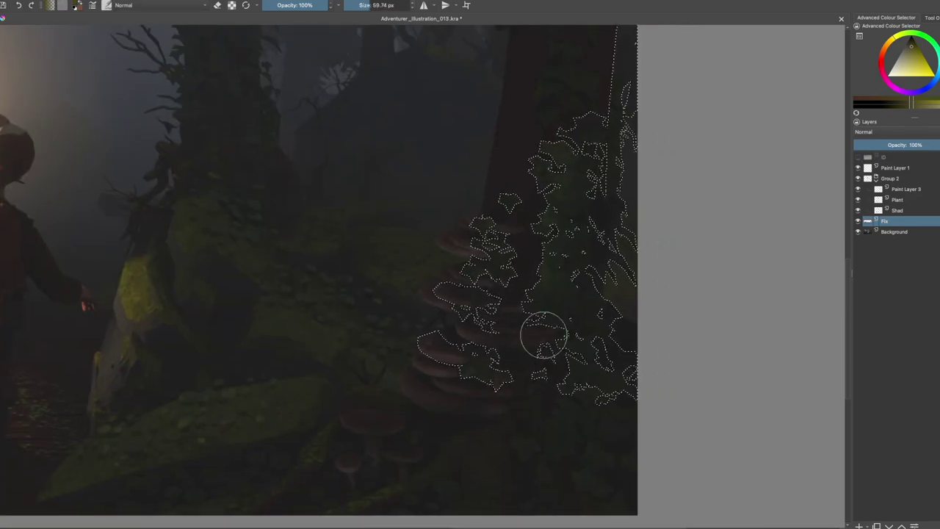
- Clear the selection, erase touch-ups, and move down to the Background layer
{"action": "key", "text": "ctrl+shift+a"}
{"action": "key", "text": "e"}
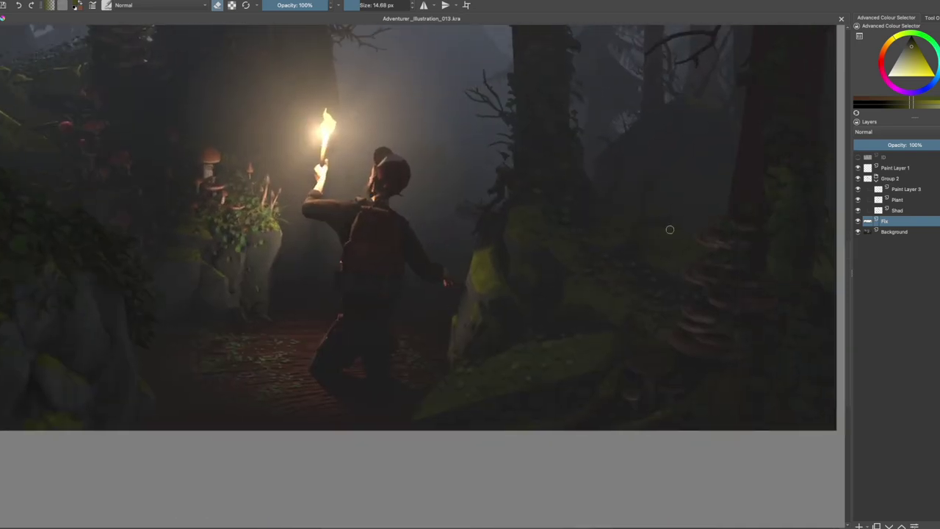
{"action": "key", "text": "e"}
{"action": "key", "text": "Page_Down"}
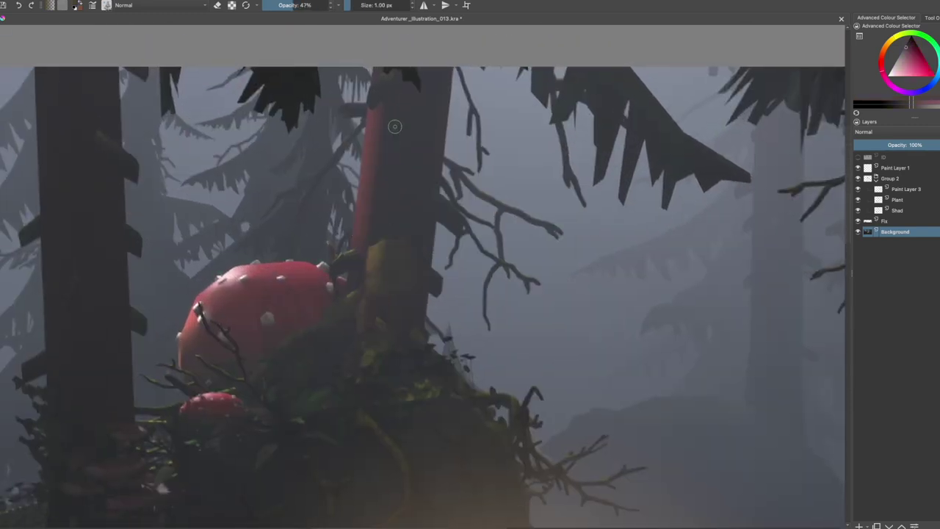
- On the Background layer, paint over the trunk's yellow patch with the sampled trunk colour
{"action": "key", "text": "slash"}
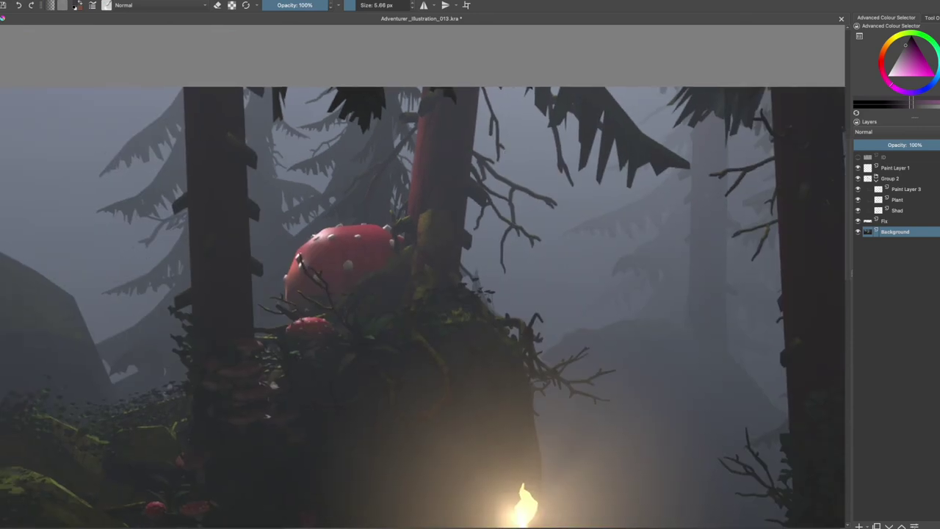
{"action": "key", "text": "slash"}
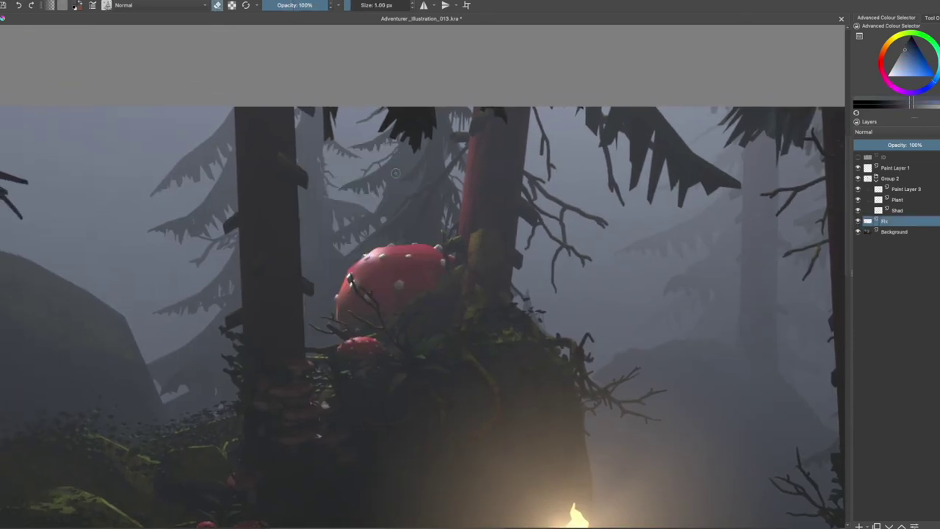
{"action": "key", "text": "e"}
{"action": "scroll", "coordinate": [317, 123], "scroll_direction": "up", "scroll_amount": 2}
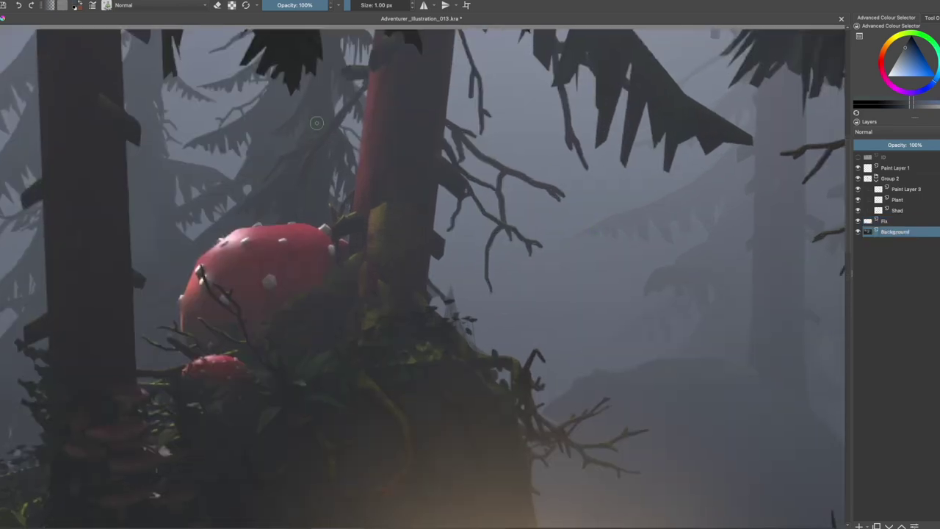
{"action": "key", "text": "bracketleft"}
{"action": "left_click_drag", "start_coordinate": [380, 234], "coordinate": [374, 208]}
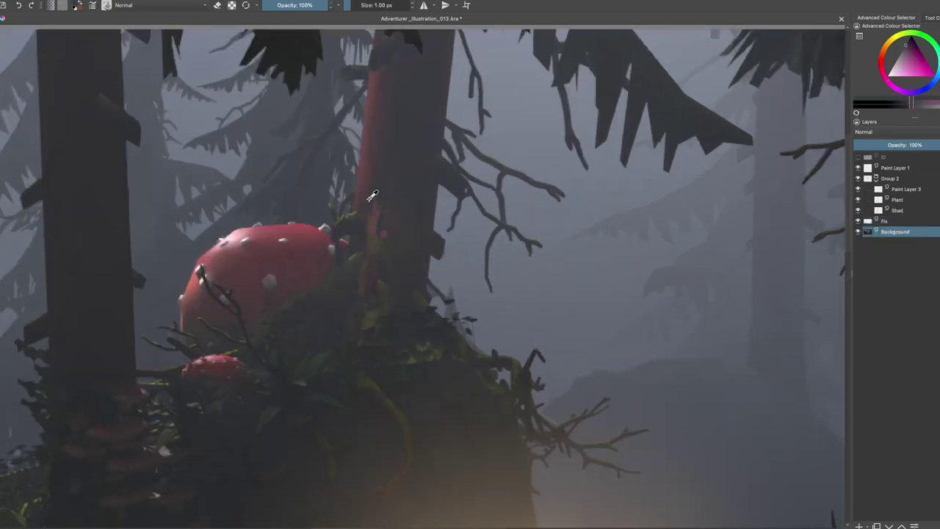
- Switch to the 1 px brush preset and paint a red stroke up the trunk
{"action": "right_click", "coordinate": [384, 158]}
{"action": "left_click", "coordinate": [409, 129]}
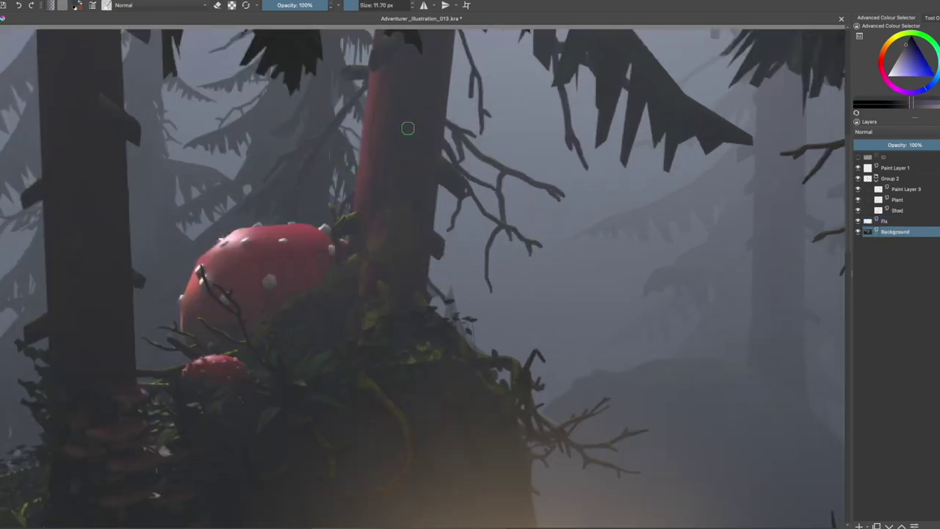
{"action": "right_click", "coordinate": [361, 197]}
{"action": "left_click", "coordinate": [404, 222]}
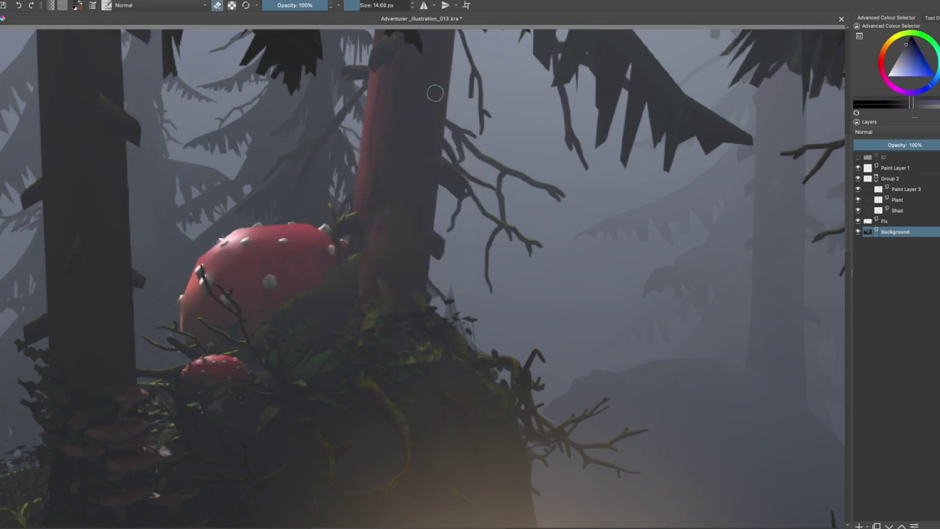
{"action": "key", "text": "2"}
{"action": "scroll", "coordinate": [430, 210], "scroll_direction": "up", "scroll_amount": 5}
{"action": "right_click", "coordinate": [431, 210]}
{"action": "left_click", "coordinate": [407, 203]}
{"action": "left_click_drag", "start_coordinate": [400, 264], "coordinate": [414, 156]}
- Pick a new paint colour and set the brush to its finest 1 px size
{"action": "right_click", "coordinate": [445, 235]}
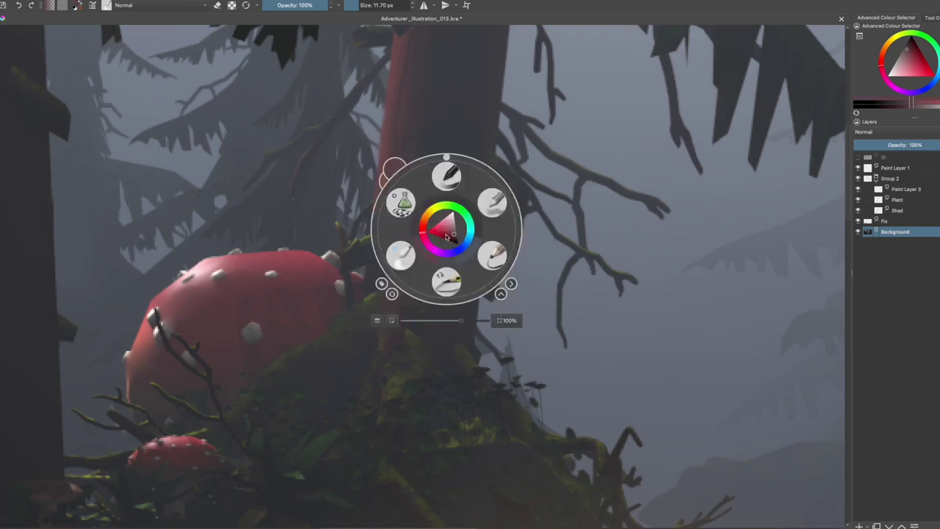
{"action": "left_click", "coordinate": [389, 325]}
{"action": "right_click", "coordinate": [403, 218]}
{"action": "left_click", "coordinate": [396, 267]}
{"action": "right_click", "coordinate": [436, 245]}
{"action": "left_click", "coordinate": [434, 290]}
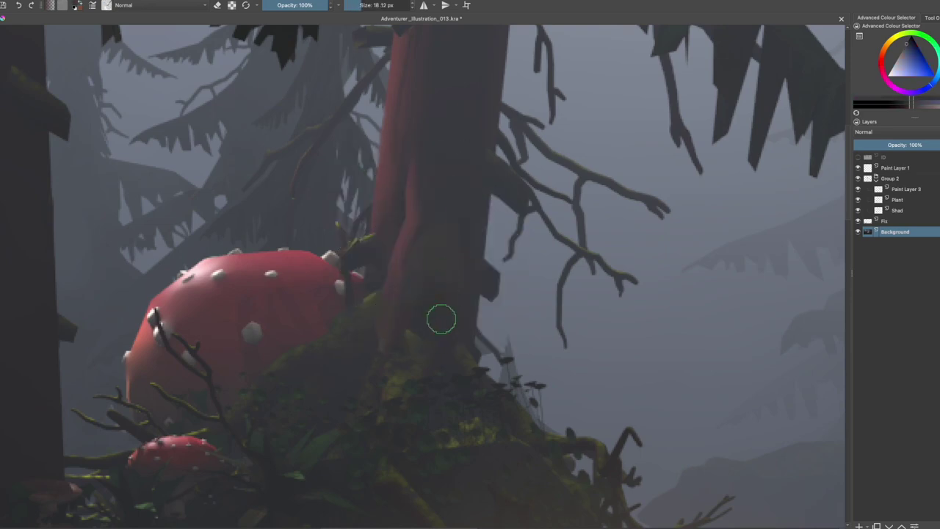
{"action": "key", "text": "2"}
{"action": "scroll", "coordinate": [466, 174], "scroll_direction": "up", "scroll_amount": 5}
{"action": "key", "text": "slash"}
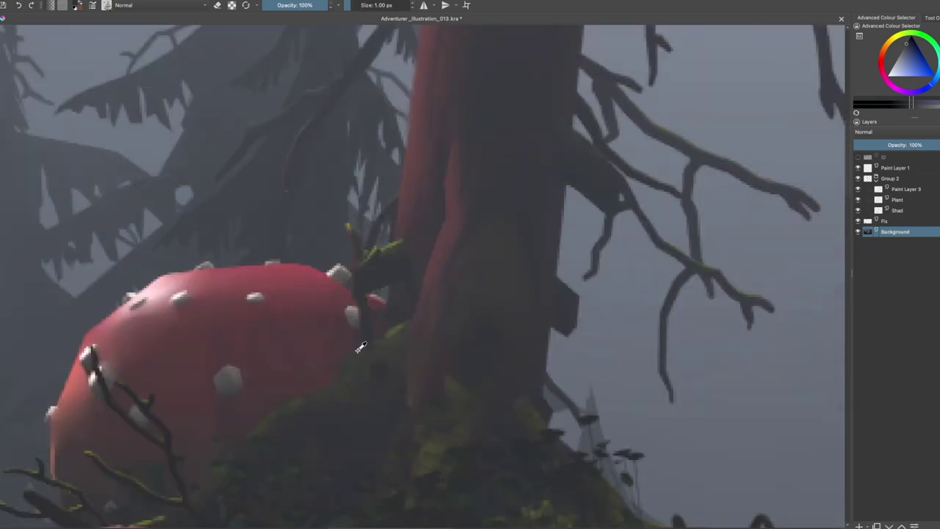
- Paint moss along the trunk's left edge, then sample darker moss and red colours
{"action": "mouse_move", "coordinate": [437, 283]}
{"action": "left_mouse_down"}
{"action": "mouse_move", "coordinate": [430, 309]}
{"action": "mouse_move", "coordinate": [389, 349]}
{"action": "left_mouse_up"}
{"action": "left_click_drag", "start_coordinate": [437, 278], "coordinate": [439, 288]}
{"action": "scroll", "coordinate": [426, 322], "scroll_direction": "down", "scroll_amount": 5}
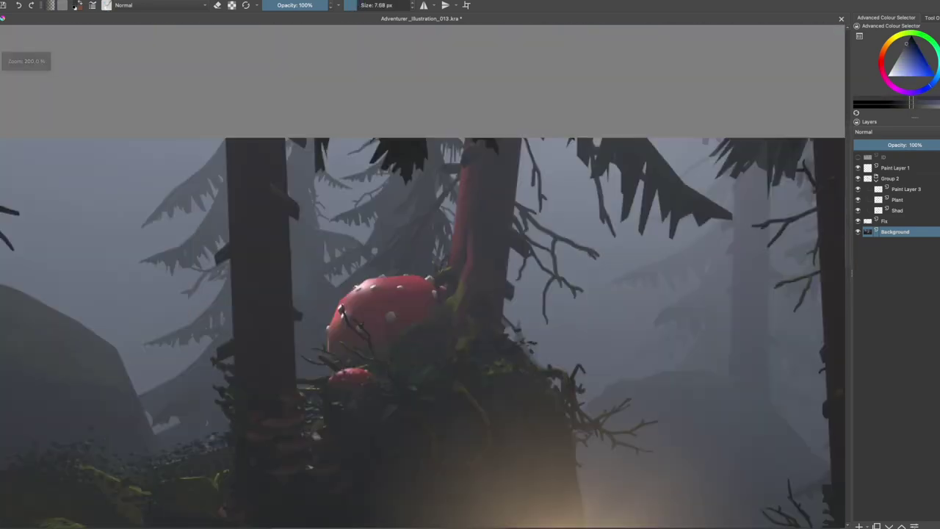
{"action": "scroll", "coordinate": [455, 287], "scroll_direction": "up", "scroll_amount": 3}
{"action": "scroll", "coordinate": [412, 350], "scroll_direction": "up", "scroll_amount": 1}
{"action": "left_click", "coordinate": [438, 290], "text": "ctrl"}
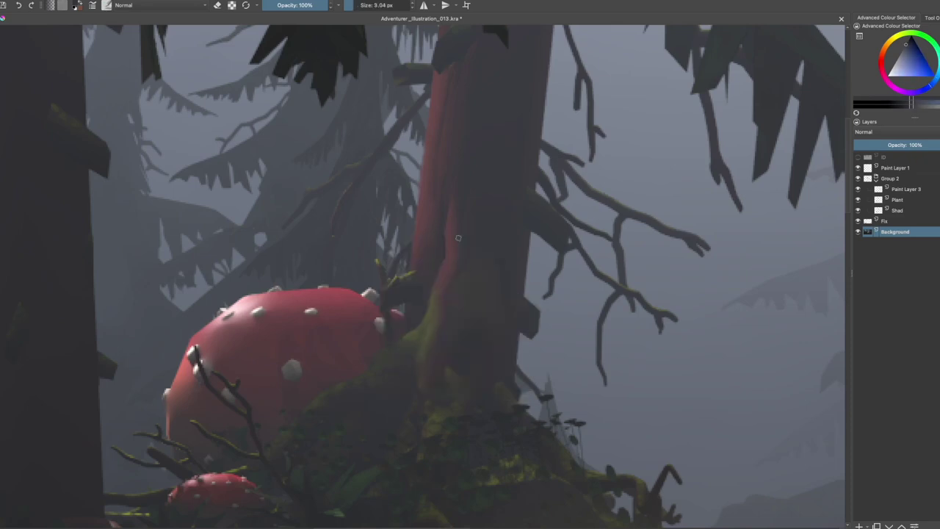
{"action": "left_click", "coordinate": [436, 334], "text": "ctrl"}
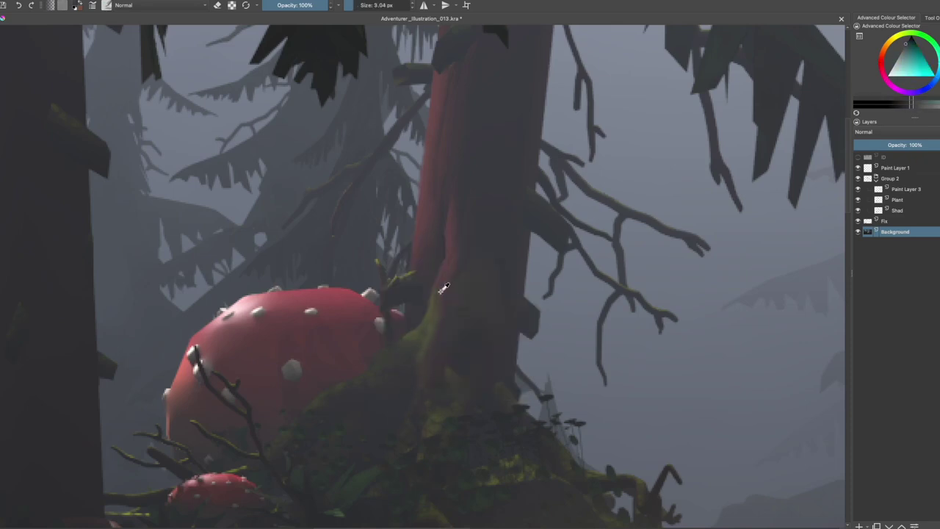
{"action": "left_click", "coordinate": [442, 306], "text": "ctrl"}
{"action": "right_click", "coordinate": [442, 306]}
- Check the mirrored view, select the big mushroom cap and make the Fix layer active
{"action": "key", "text": "m"}
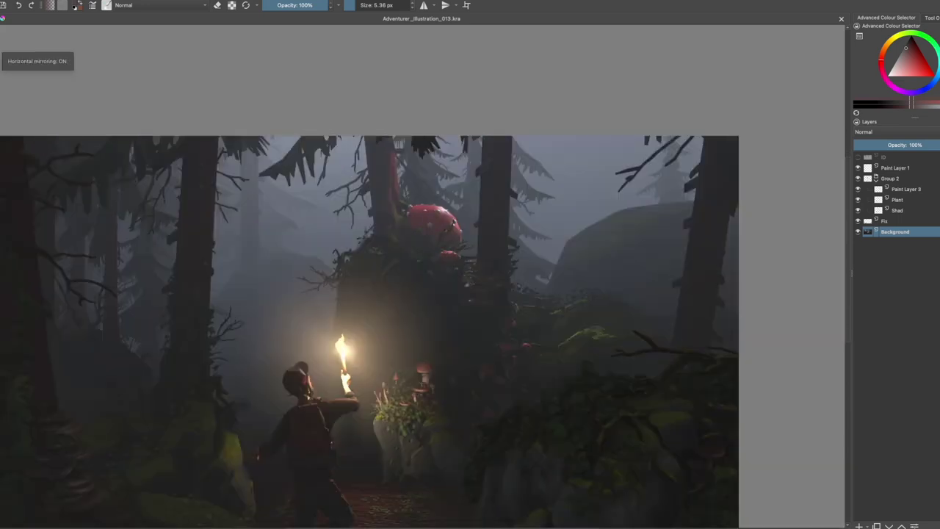
{"action": "key", "text": "m"}
{"action": "scroll", "coordinate": [398, 246], "scroll_direction": "up", "scroll_amount": 3}
{"action": "left_click", "coordinate": [399, 245]}
{"action": "key", "text": "Page_Up"}
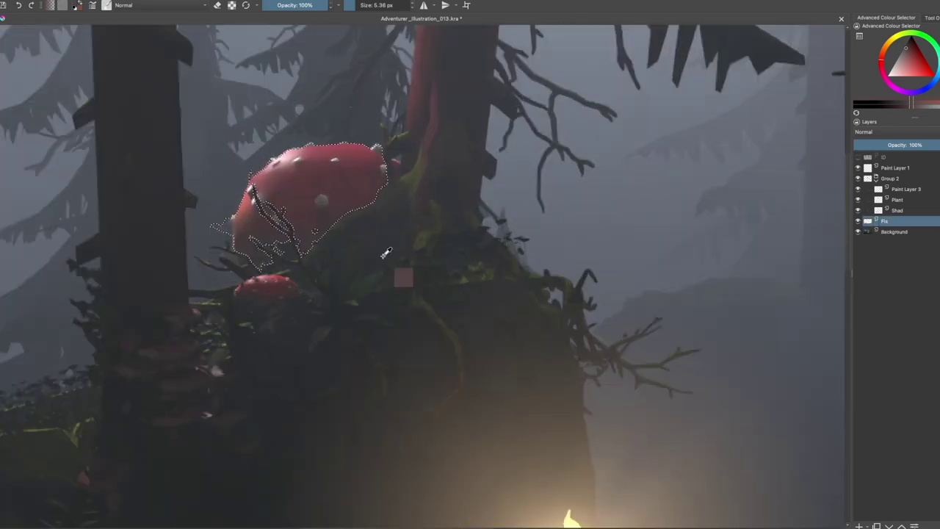
{"action": "left_click", "coordinate": [398, 245], "text": "ctrl"}
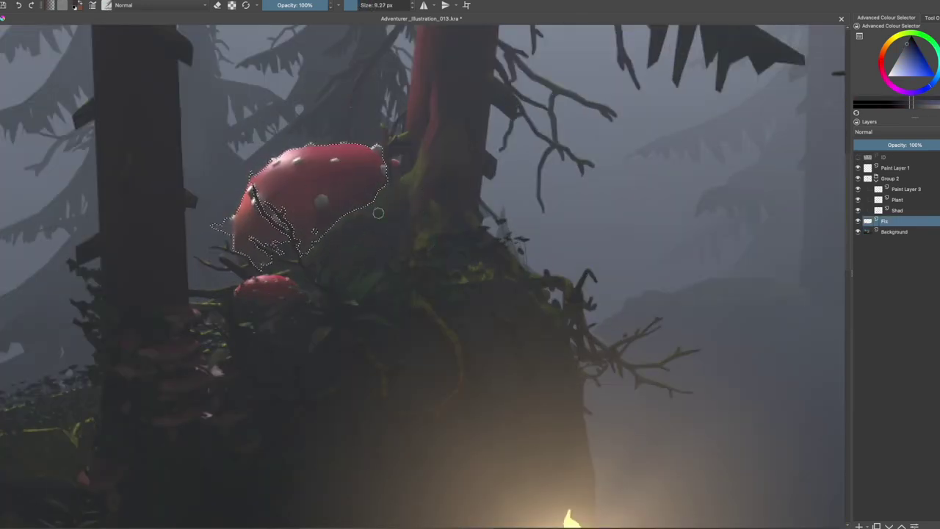
- Pick a red and sample the mushroom's pink-red colour for the cap edges
{"action": "scroll", "coordinate": [360, 183], "scroll_direction": "up", "scroll_amount": 3}
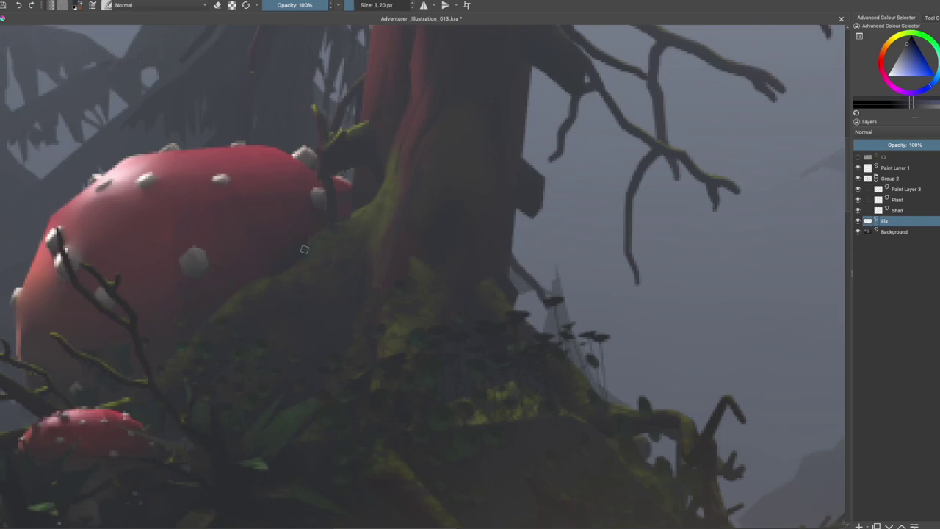
{"action": "scroll", "coordinate": [285, 267], "scroll_direction": "down", "scroll_amount": 2}
{"action": "scroll", "coordinate": [284, 267], "scroll_direction": "down", "scroll_amount": 2}
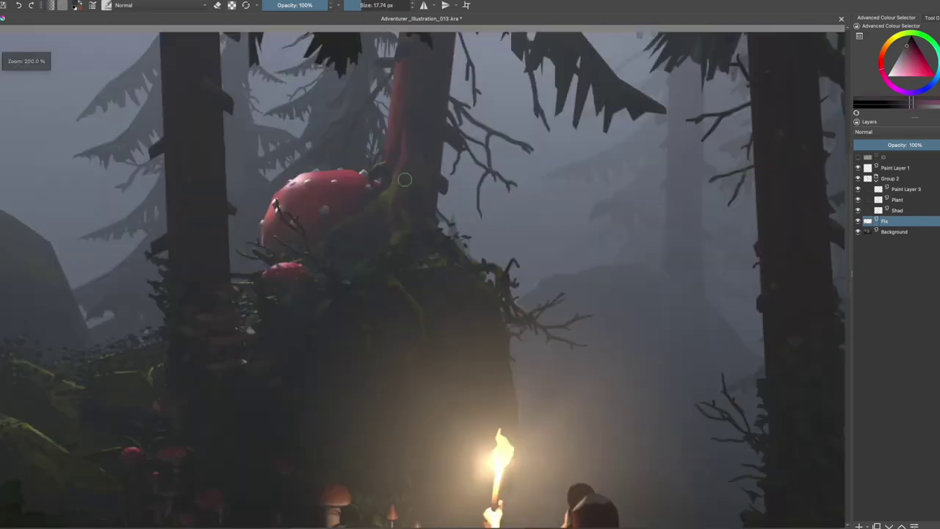
{"action": "scroll", "coordinate": [397, 158], "scroll_direction": "up", "scroll_amount": 4}
{"action": "left_click", "coordinate": [131, 270], "text": "ctrl"}
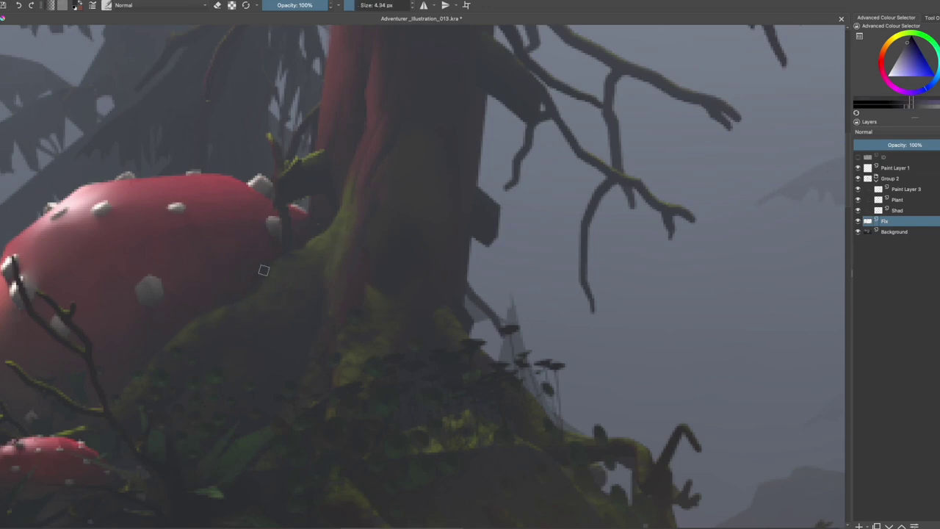
{"action": "left_click", "coordinate": [242, 269], "text": "ctrl"}
{"action": "scroll", "coordinate": [335, 207], "scroll_direction": "down", "scroll_amount": 3}
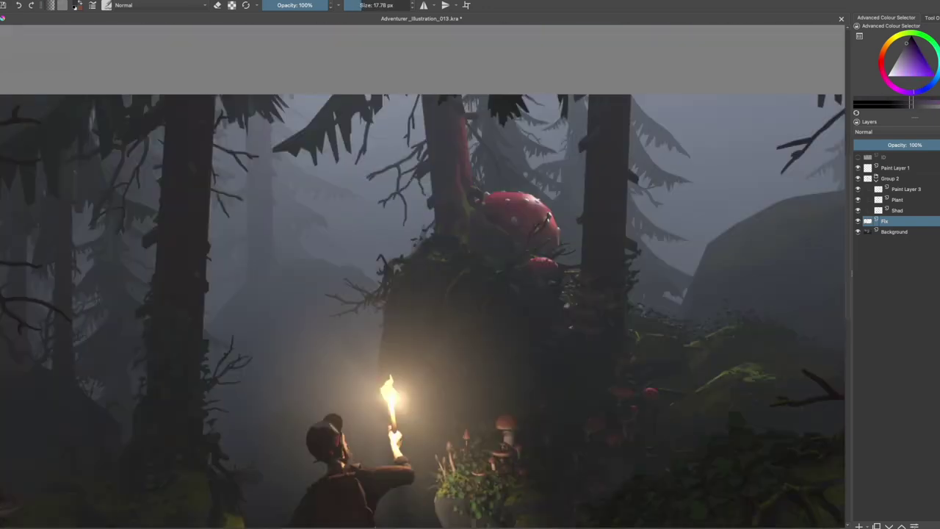
{"action": "scroll", "coordinate": [335, 207], "scroll_direction": "down", "scroll_amount": 1}
{"action": "scroll", "coordinate": [352, 220], "scroll_direction": "up", "scroll_amount": 2}
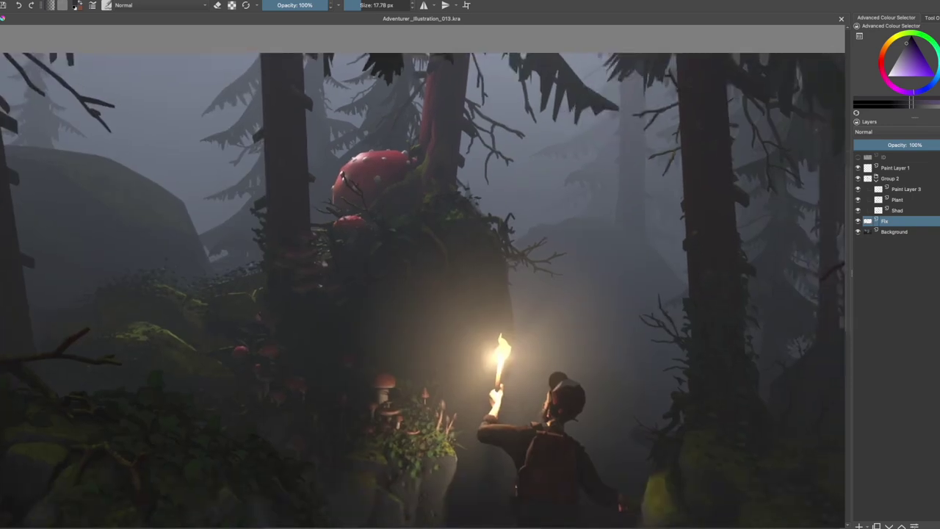